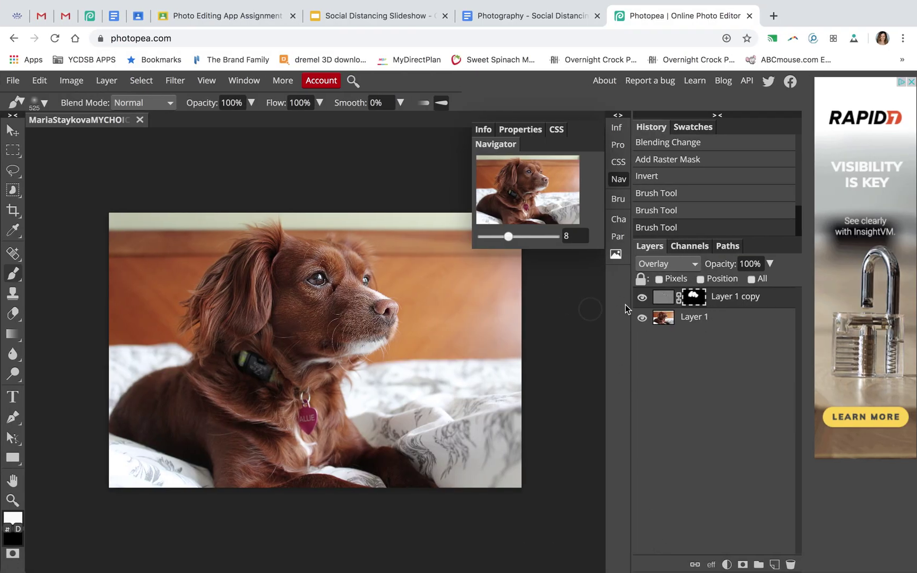
Step: Lower the system volume and select Layer 1 and its copy in the Layers panel
key(XF86AudioLowerVolume)
key(XF86AudioLowerVolume)
key(XF86AudioLowerVolume)
key(XF86AudioLowerVolume)
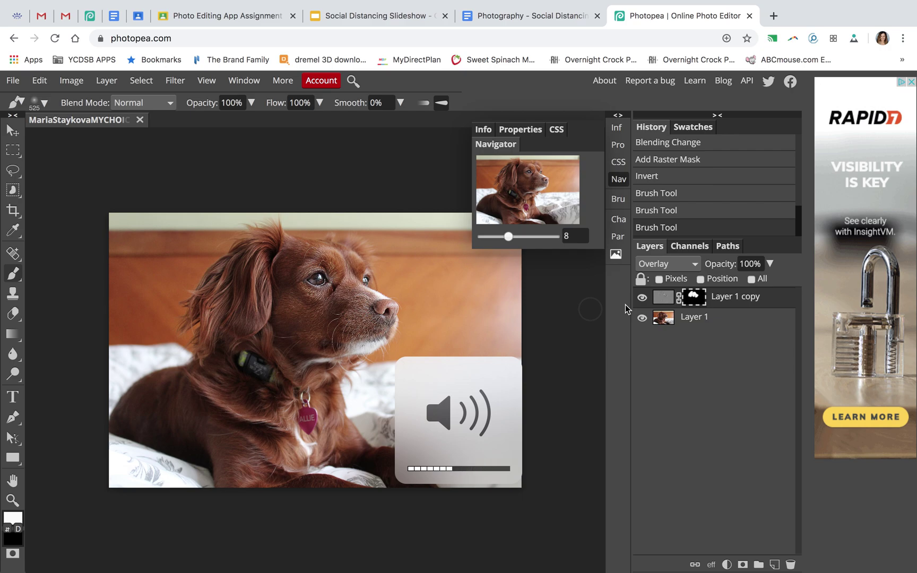
key(XF86AudioLowerVolume)
key(XF86AudioLowerVolume)
key(XF86AudioLowerVolume)
key(XF86AudioLowerVolume)
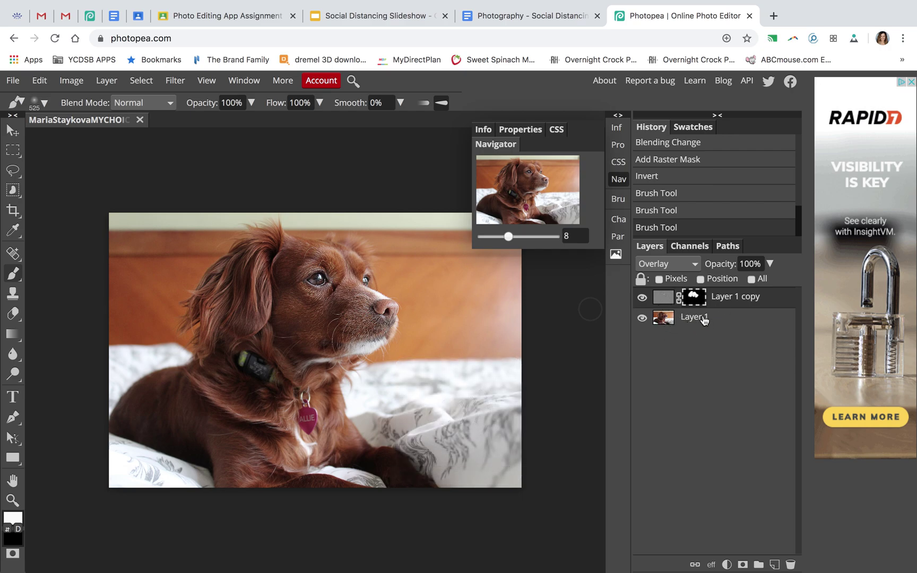
click(724, 320)
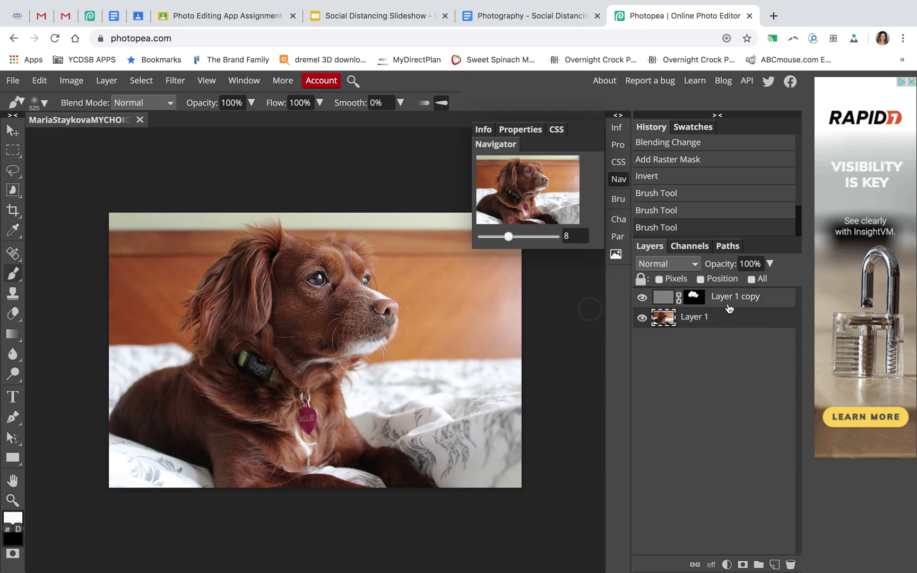
click(736, 306)
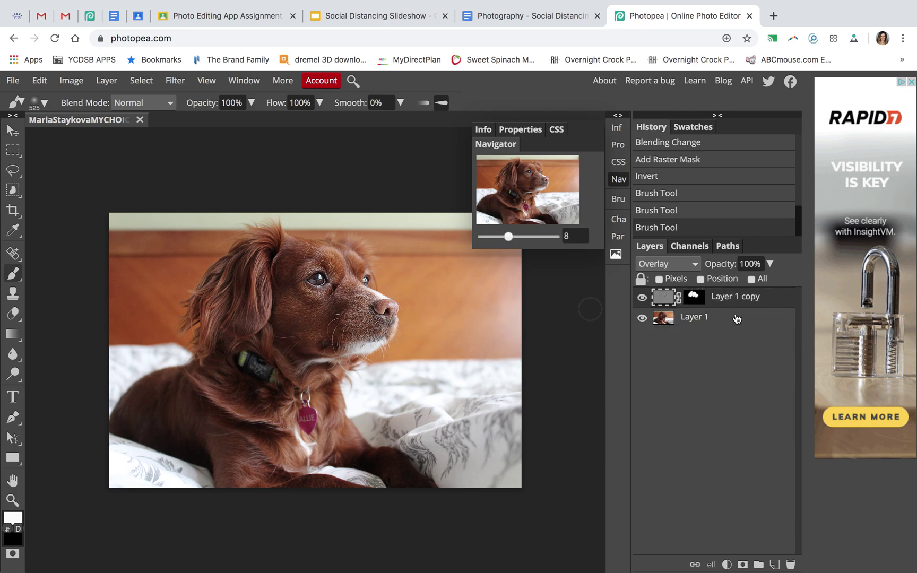
click(736, 318)
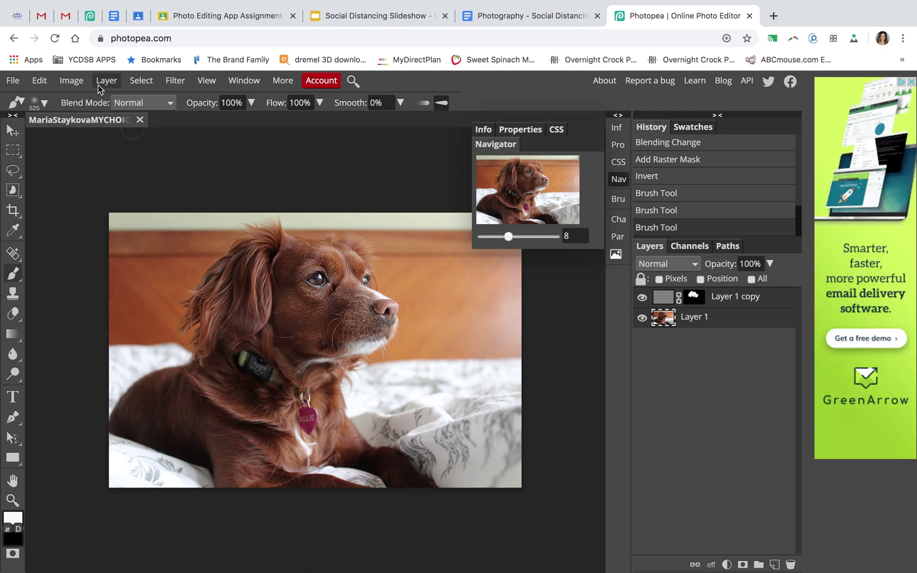
Step: Merge the layers into one photo layer and duplicate it with Ctrl+J
click(105, 81)
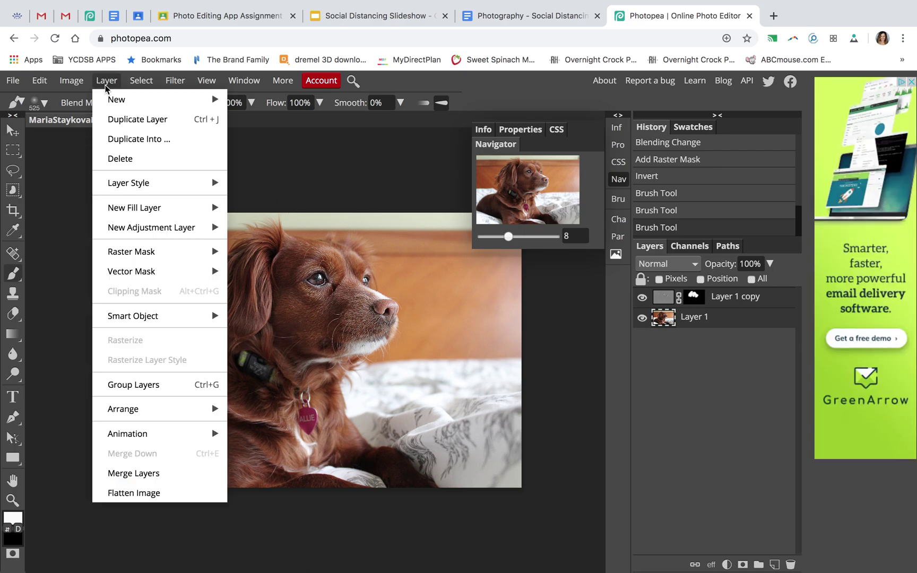
click(176, 474)
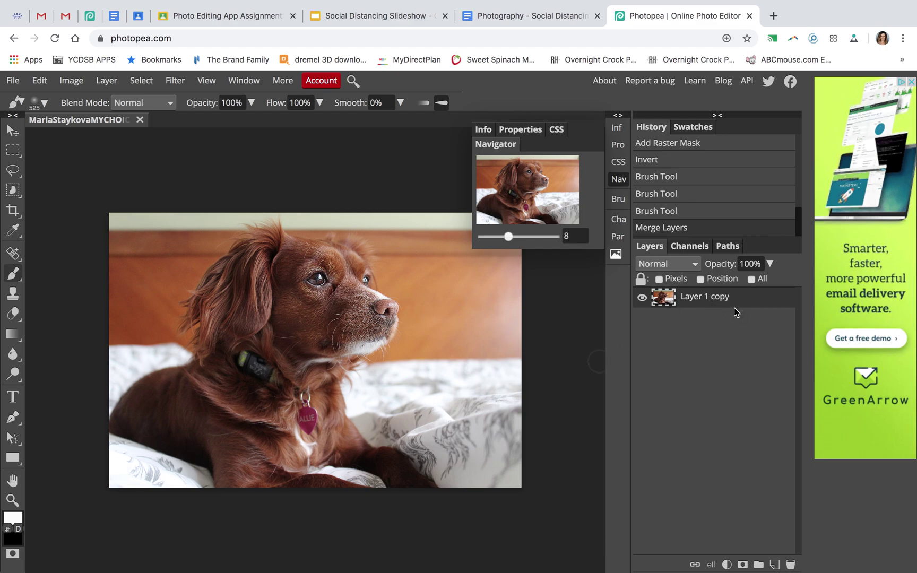
key(ctrl+j)
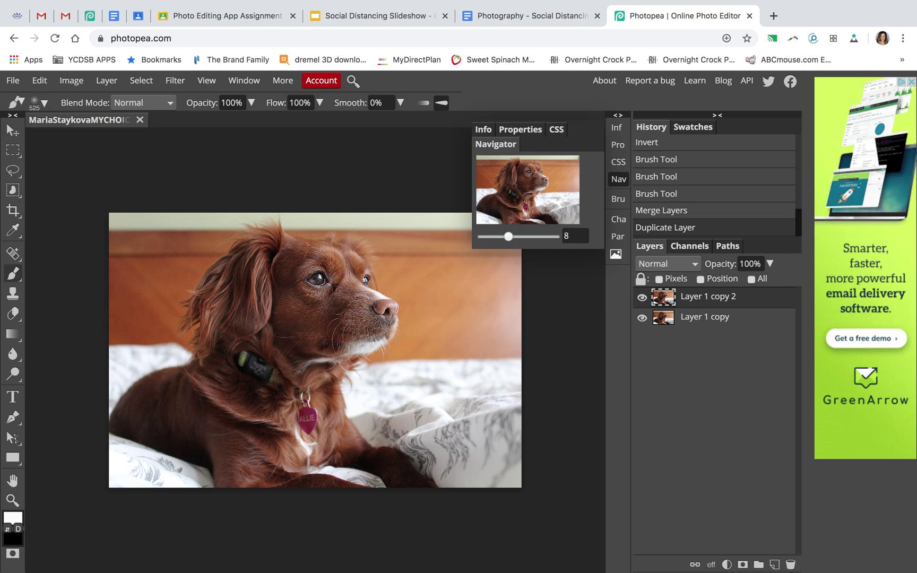
Step: Change Layer 1 copy 2's blend mode to Multiply
click(669, 266)
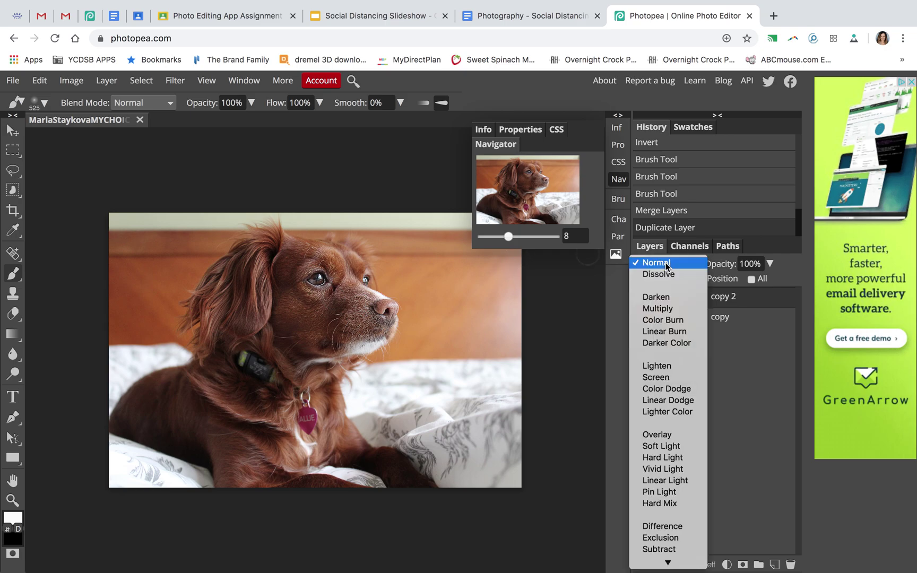
click(665, 309)
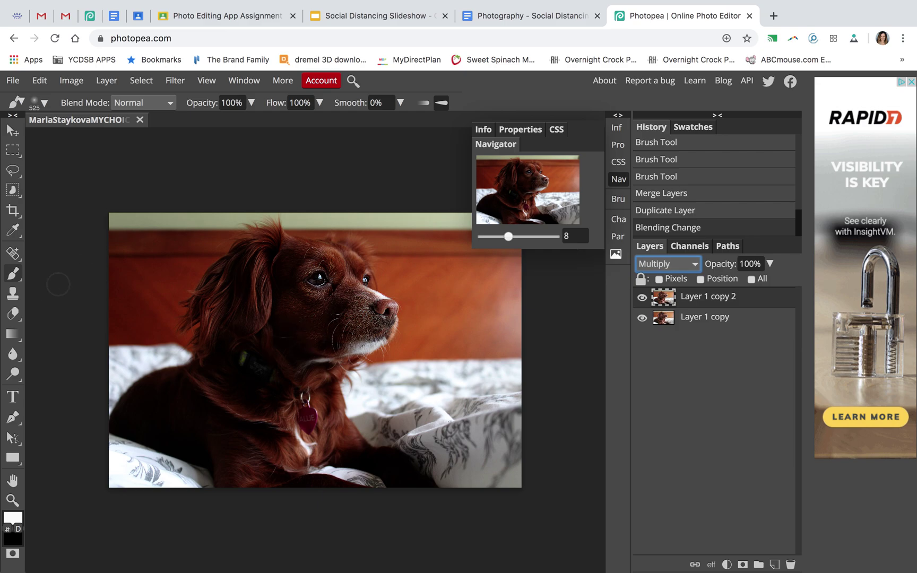
click(14, 315)
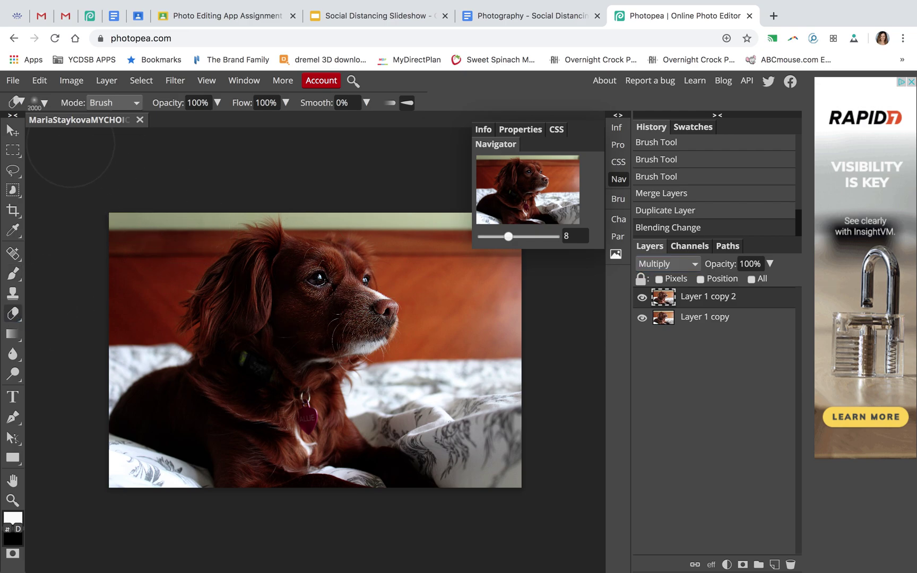
Step: Set the eraser brush to 2000 px size and 0% hardness
click(38, 103)
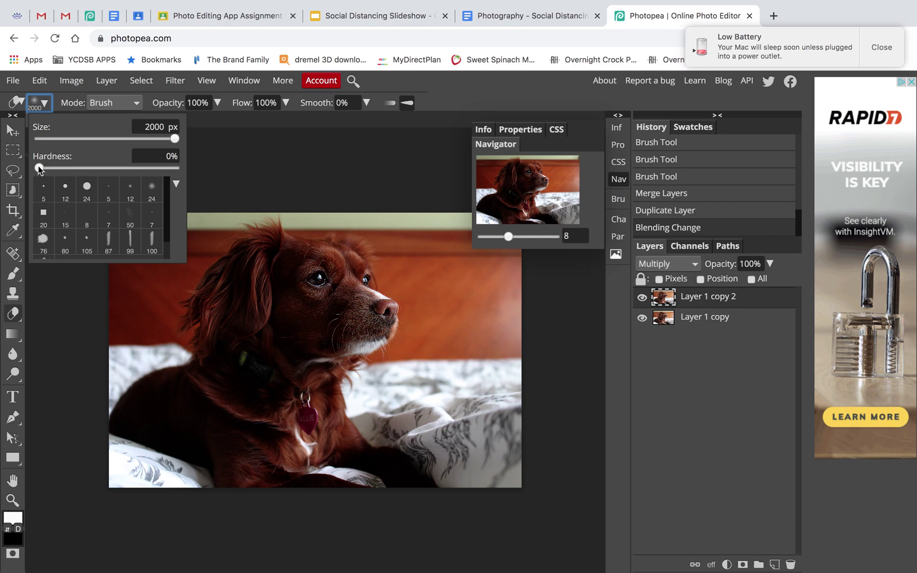
click(882, 47)
click(39, 102)
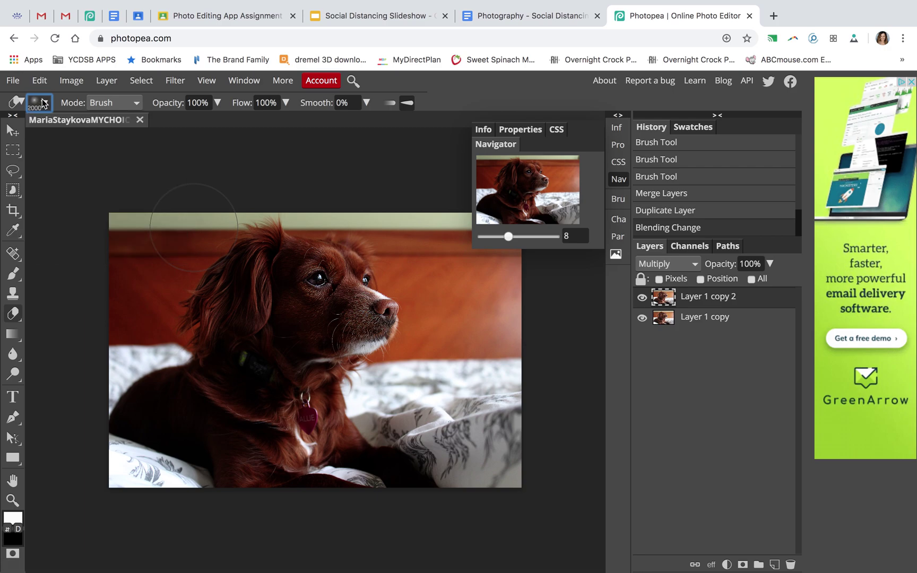
click(286, 308)
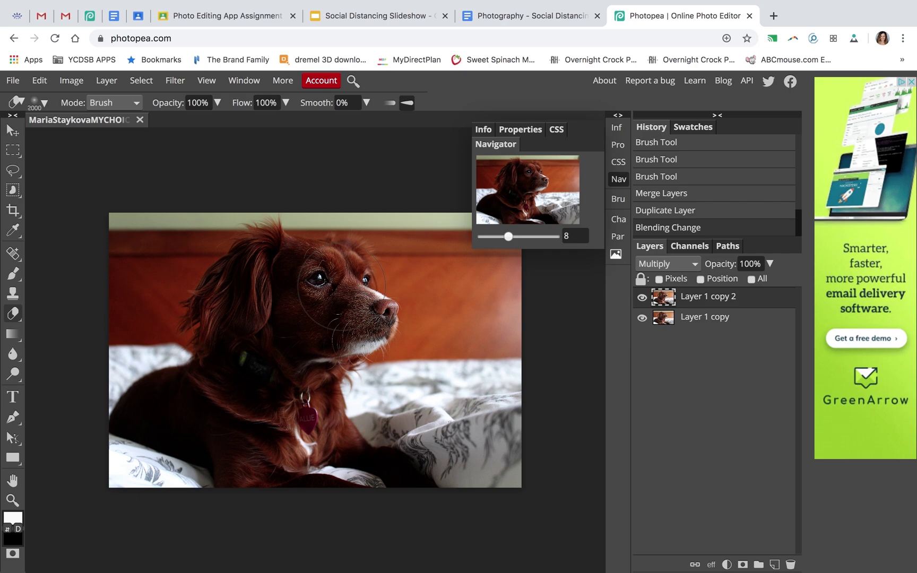
Step: Erase the Multiply layer over the dog, bedding and right wall, undoing the last stroke
click(344, 297)
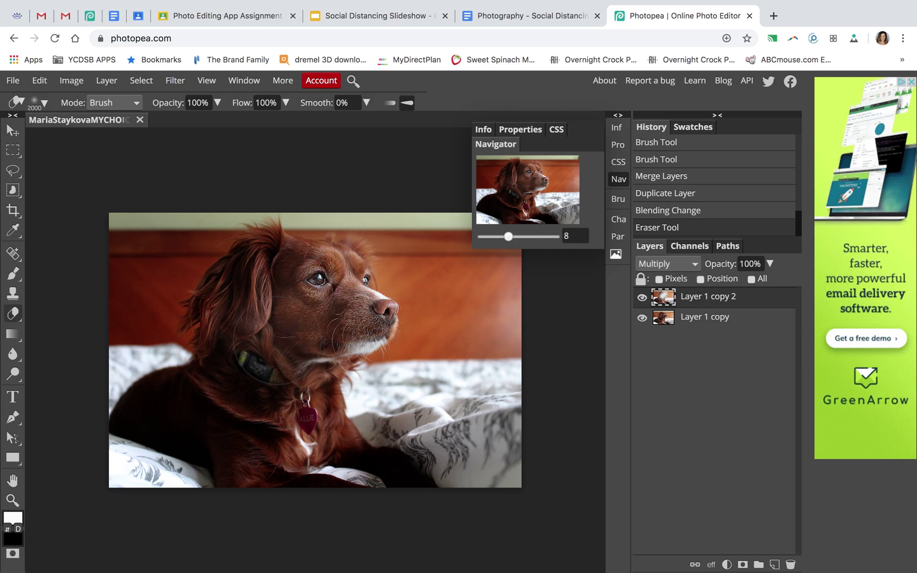
click(231, 361)
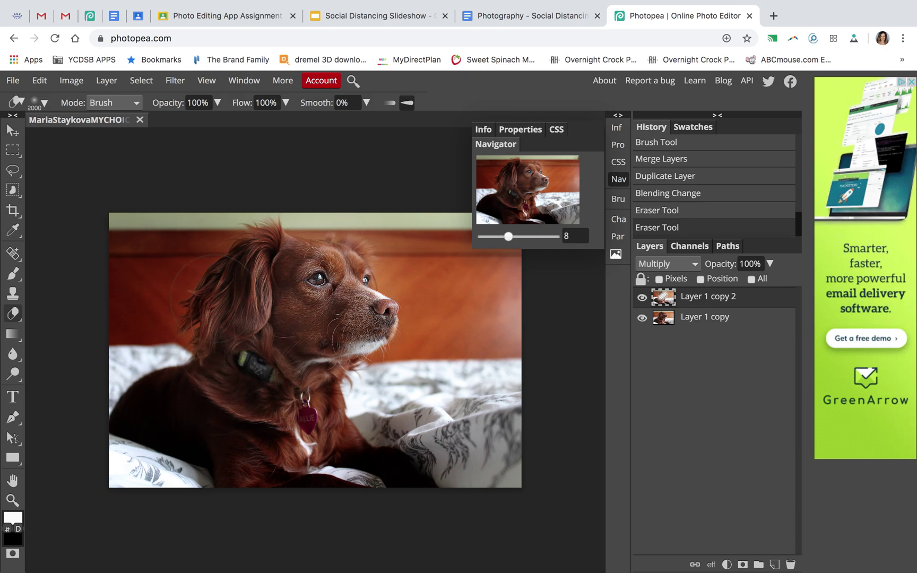
click(209, 287)
click(160, 368)
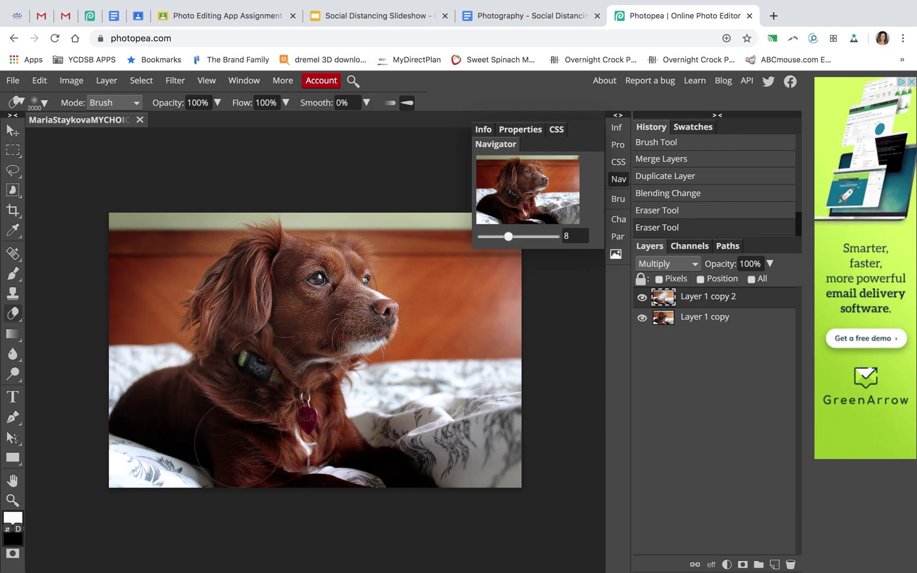
click(237, 446)
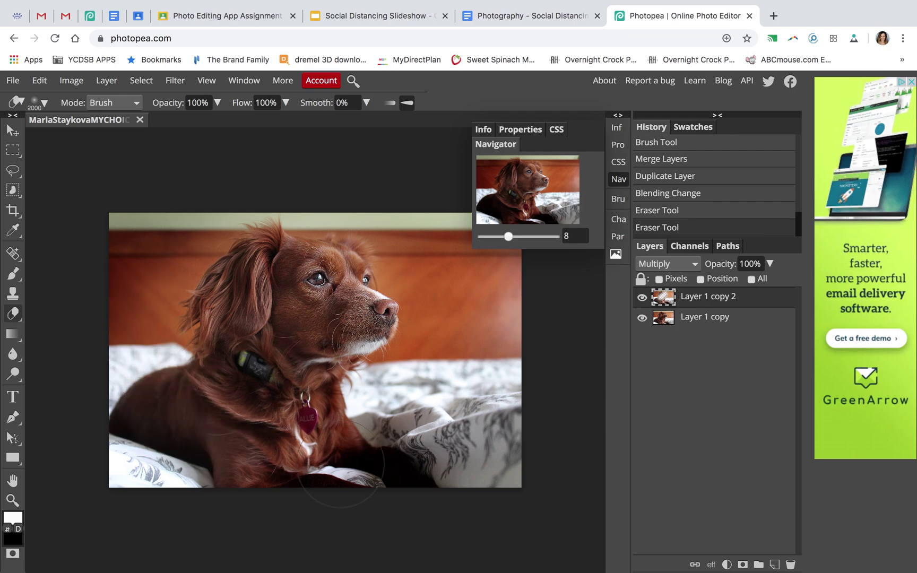
click(342, 465)
click(464, 427)
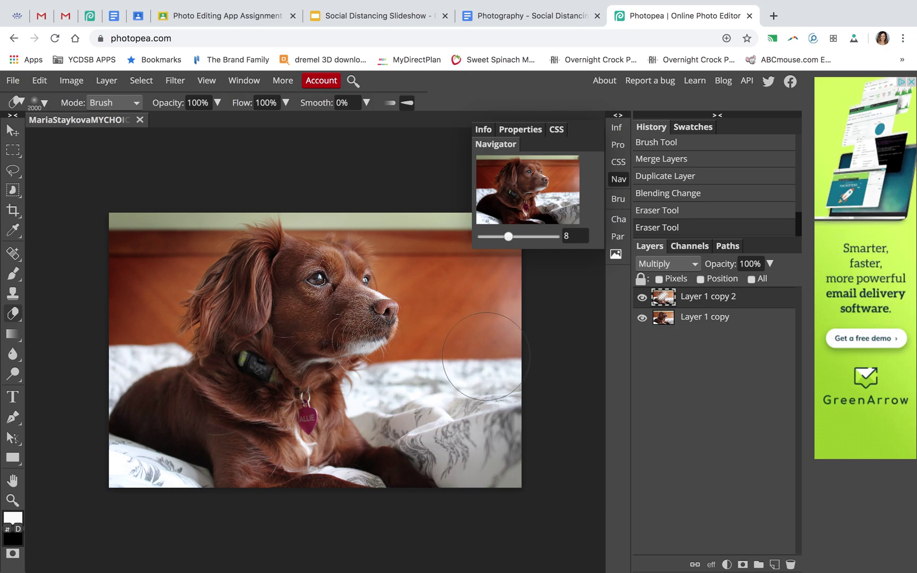
click(484, 356)
click(441, 318)
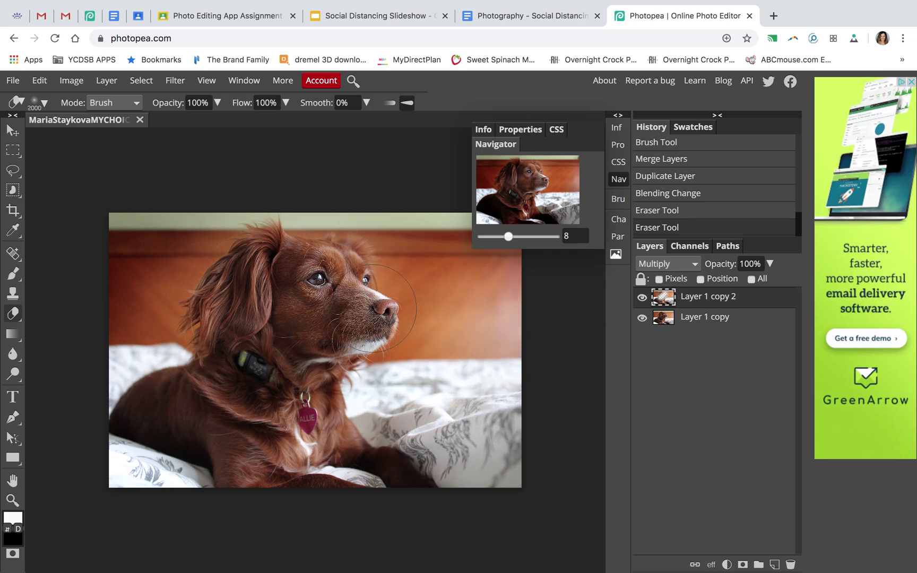
click(372, 309)
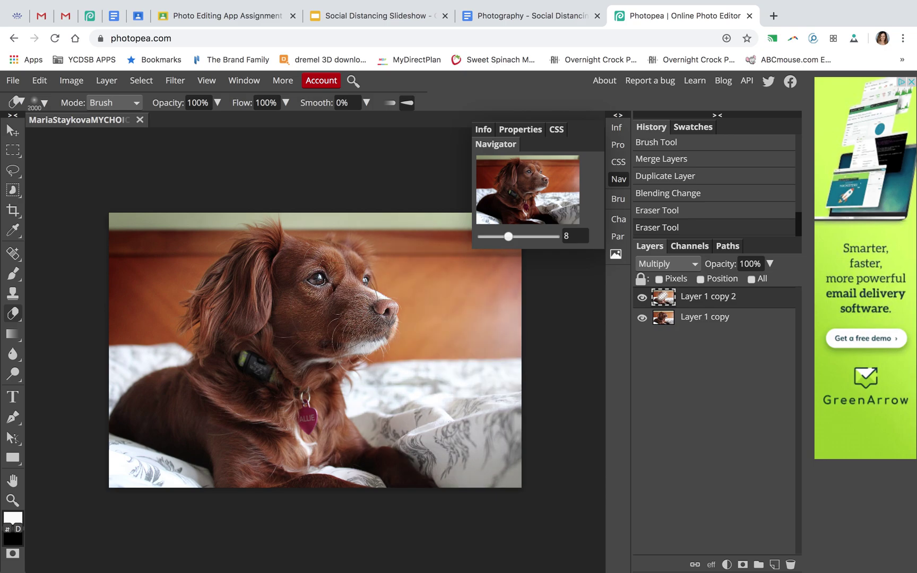
key(ctrl+z)
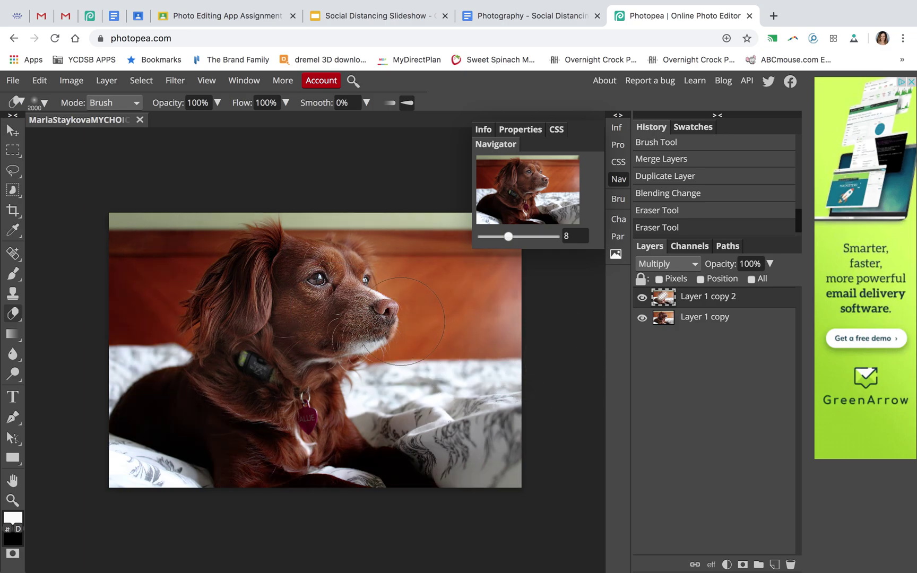
Step: Erase more darkening around the dog's head, ear, neck and chest
click(404, 320)
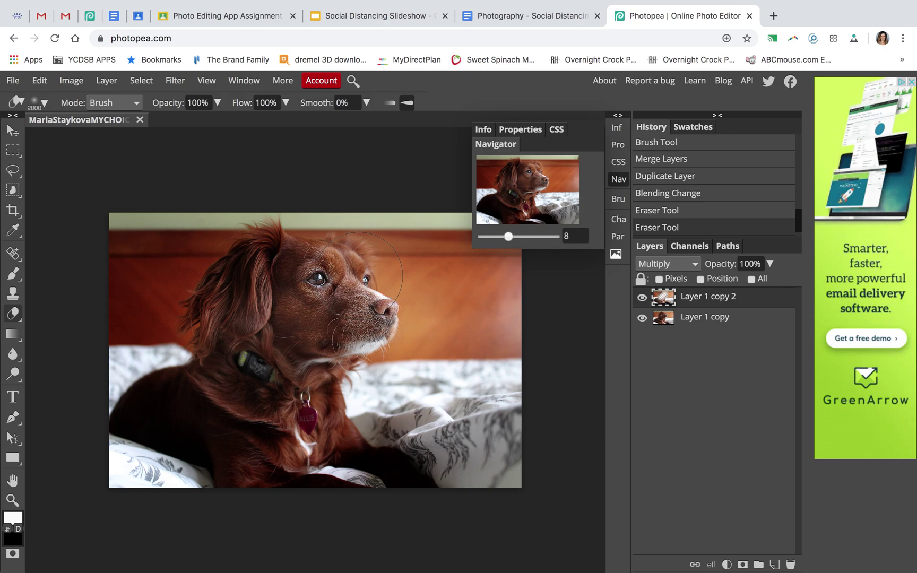
drag(364, 276, 272, 230)
click(276, 243)
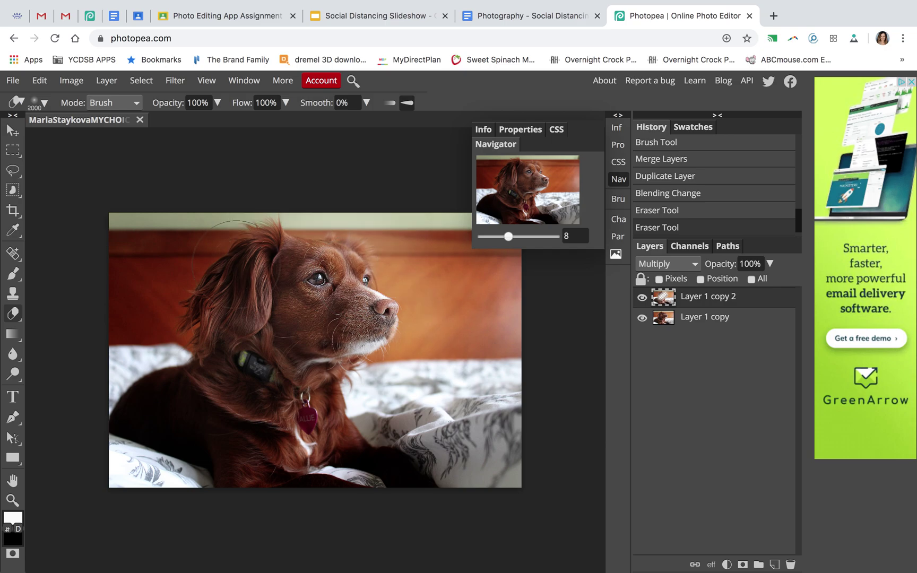
drag(192, 289, 176, 358)
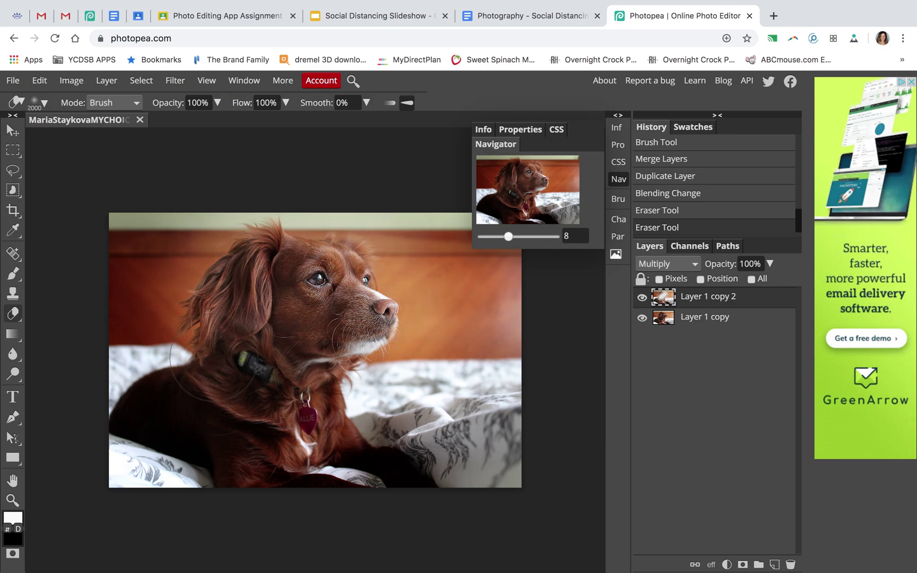
click(179, 355)
click(262, 426)
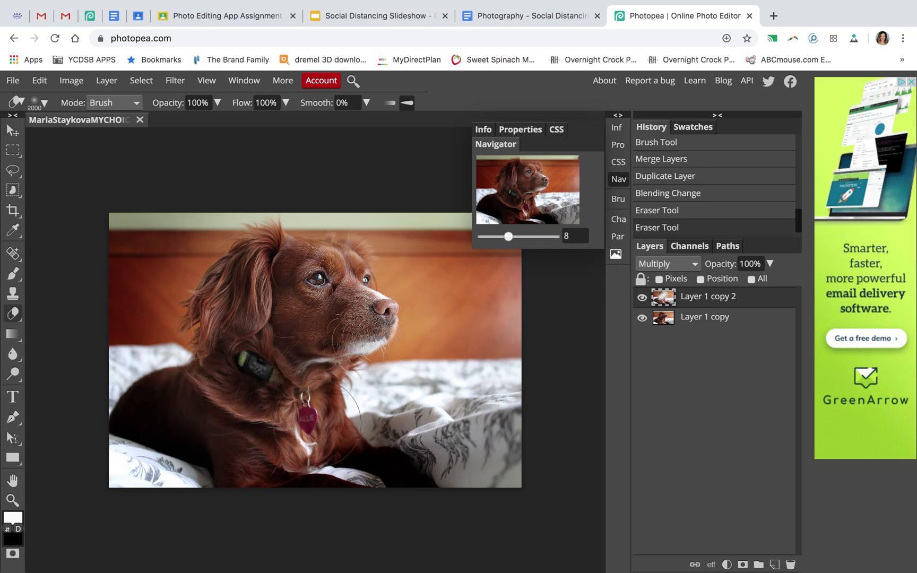
click(326, 422)
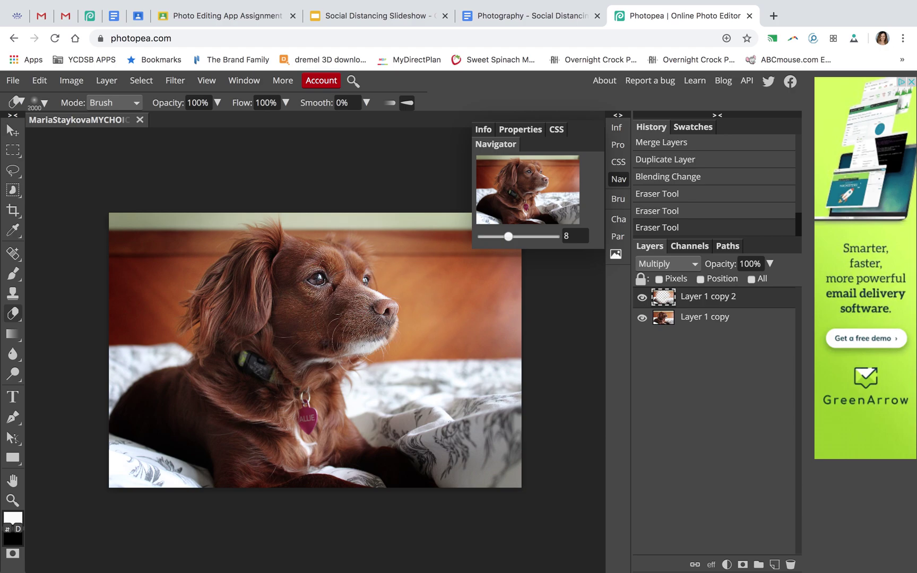
click(642, 298)
click(642, 298)
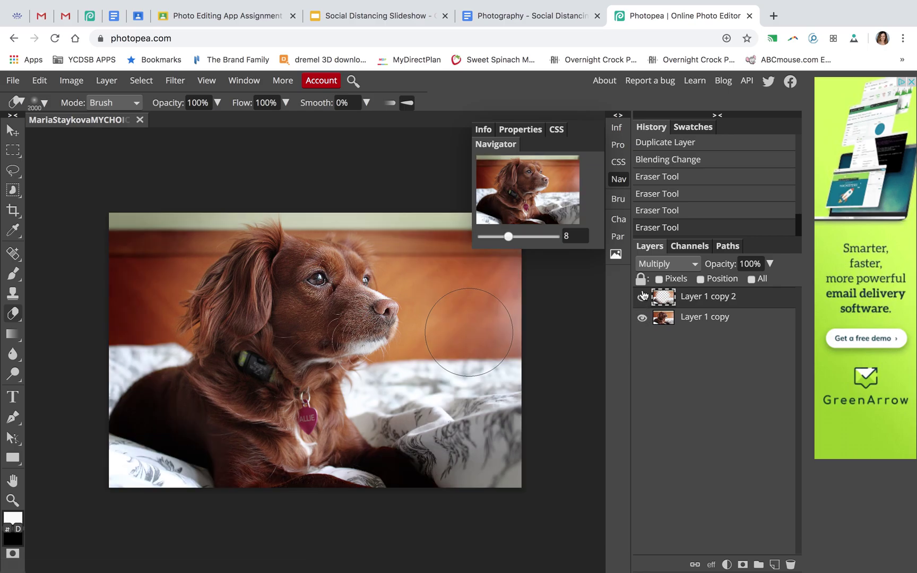
click(642, 297)
click(642, 317)
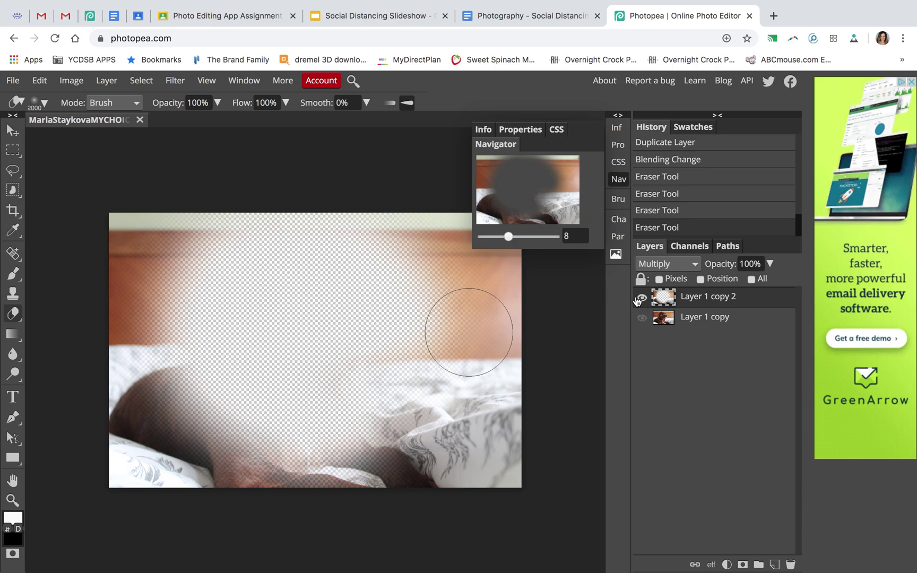
click(642, 297)
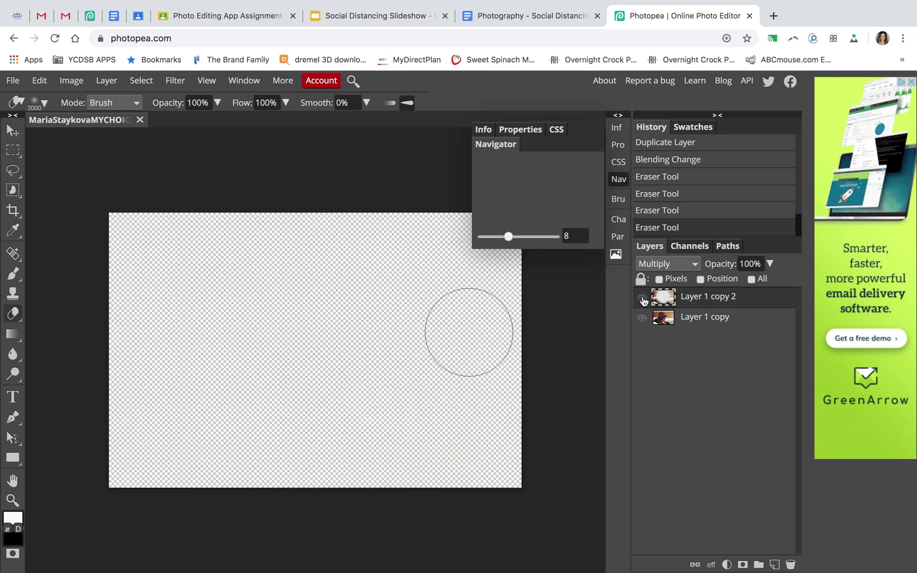
click(641, 317)
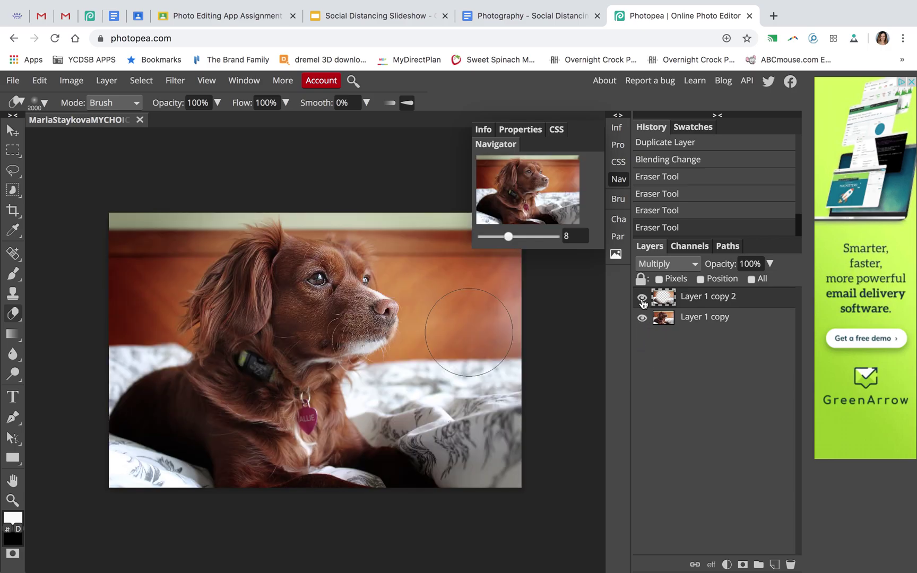
click(642, 297)
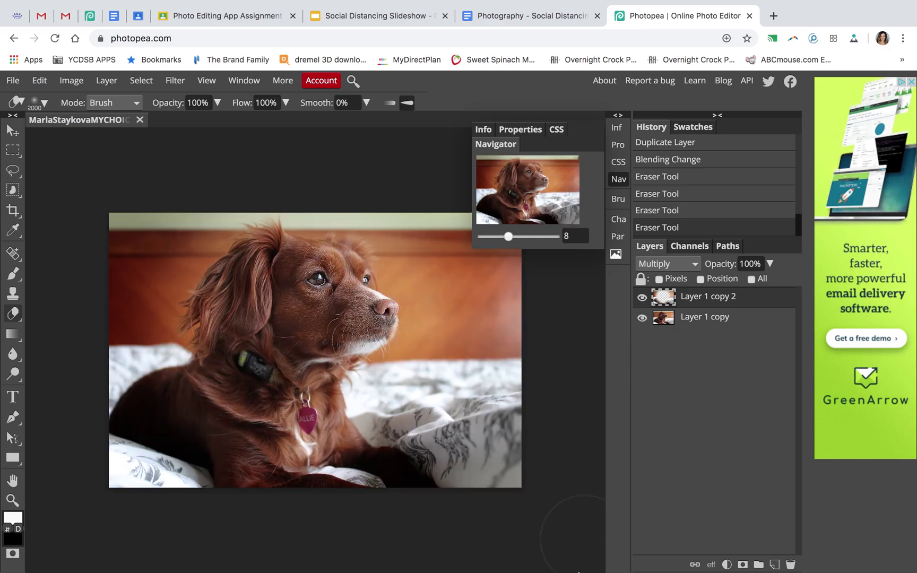